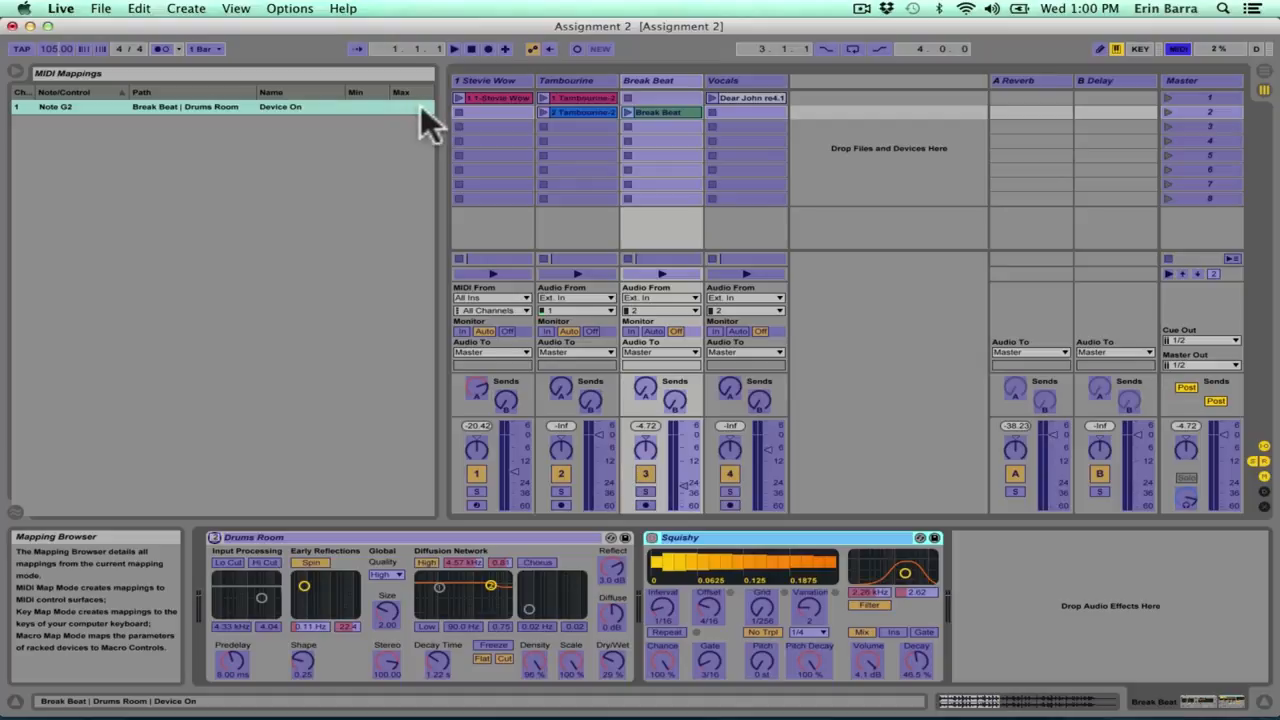
Step: Map MIDI note B2 to the Break Beat track's volume with a range of -24.0 dB to -2.0 dB, and leave MIDI mapping mode
left_click(684, 485)
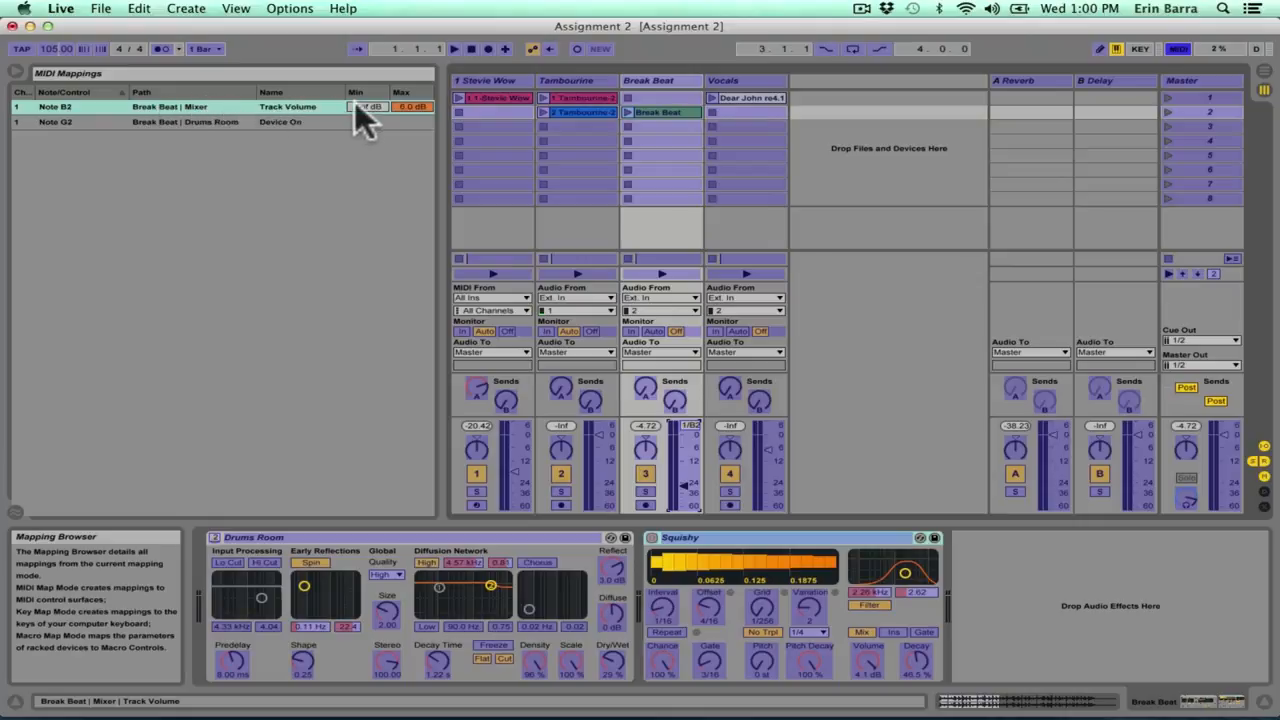
left_click_drag(362, 104, 362, 66)
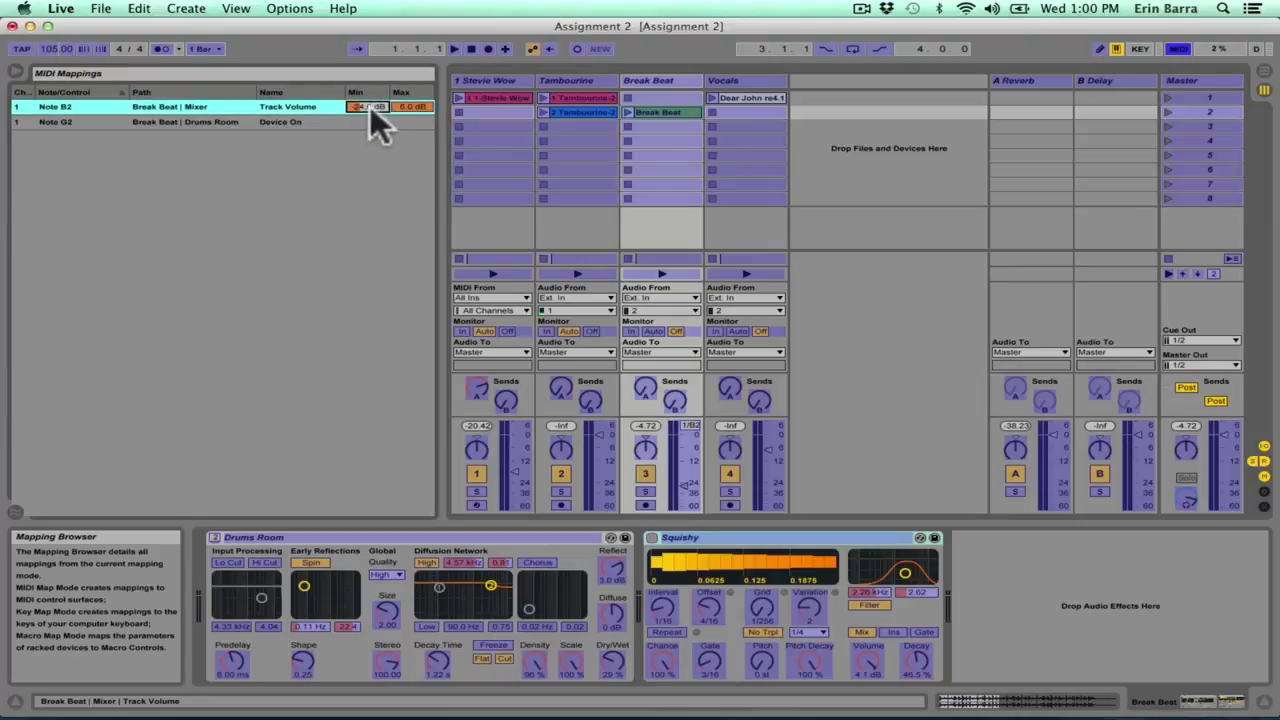
mouse_move(405, 102)
left_mouse_down()
mouse_move(405, 114)
mouse_move(407, 100)
left_mouse_up()
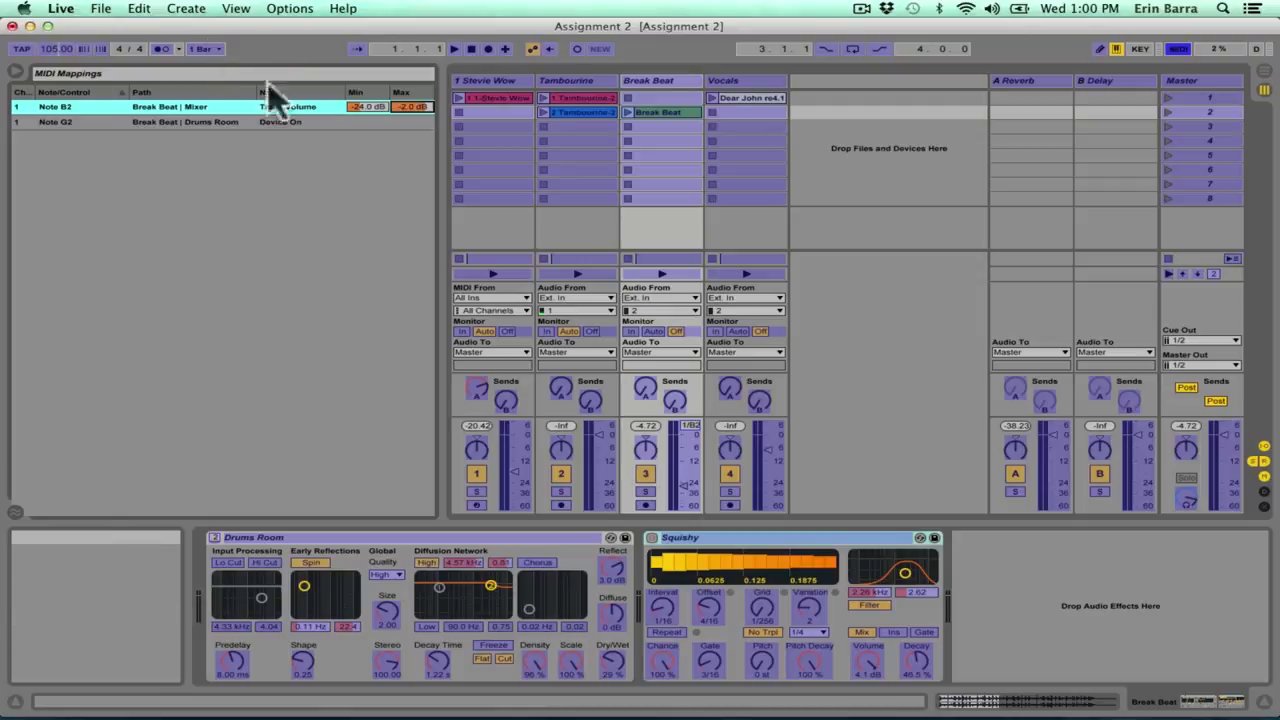
left_click(289, 9)
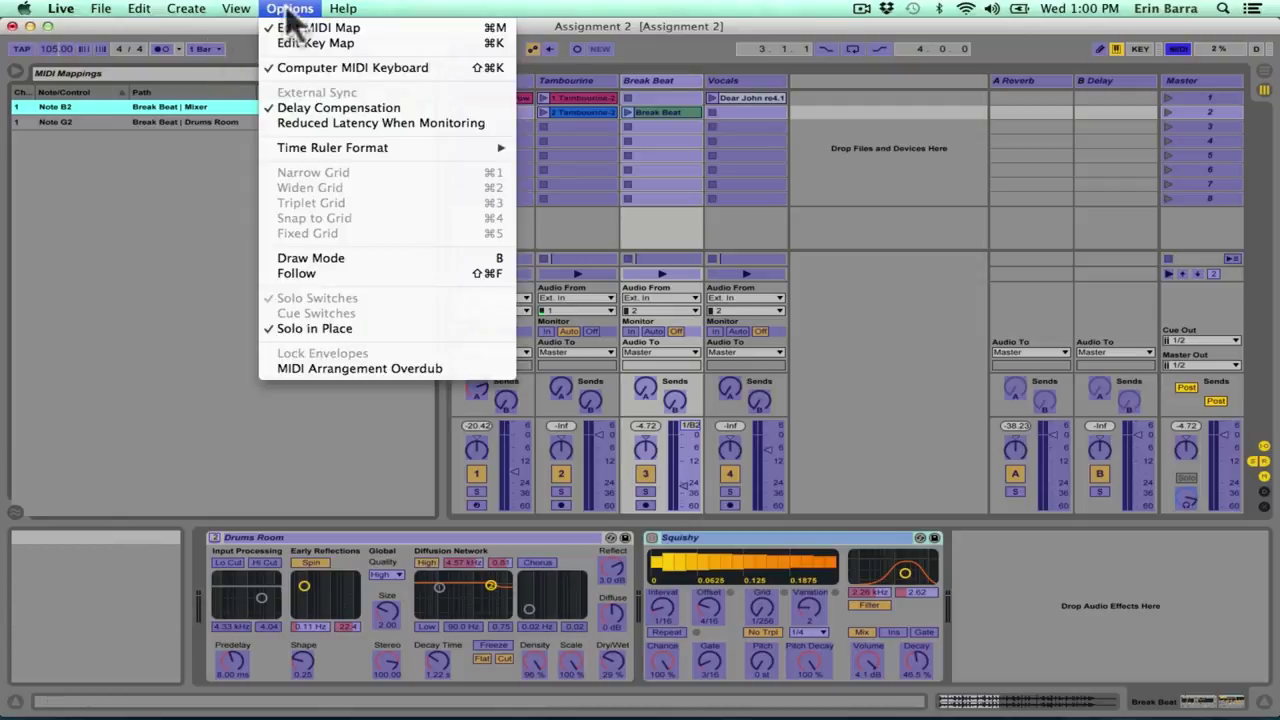
left_click(376, 28)
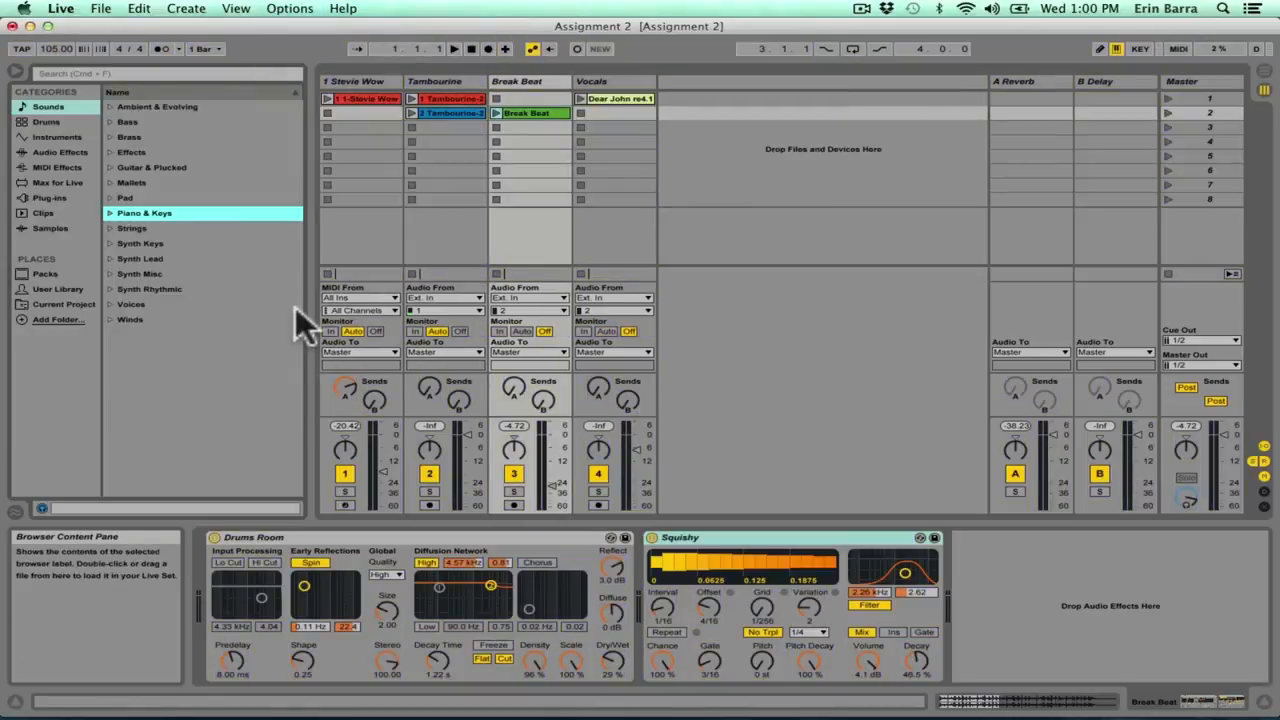
Step: Test the mapped device switch by toggling Drums Room on the Break Beat track off and on several times, leaving it on
left_click(218, 538)
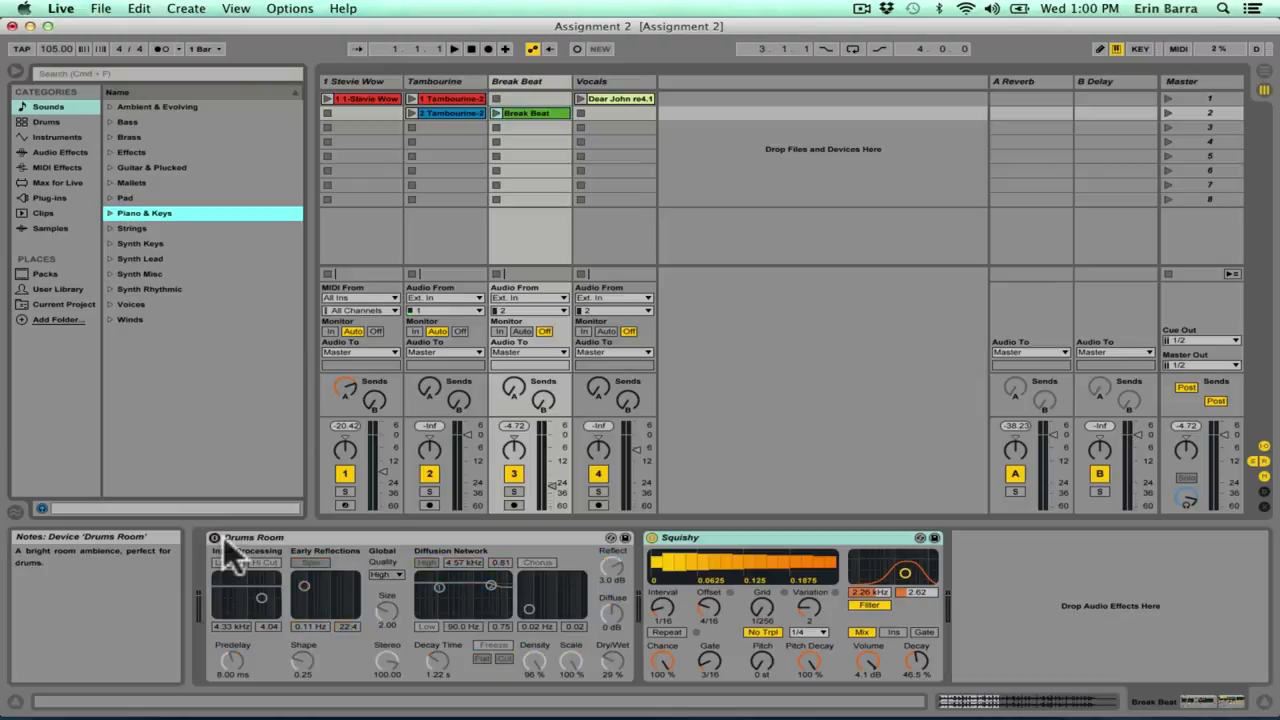
left_click(223, 537)
left_click(223, 536)
left_click(223, 536)
left_click(223, 536)
left_click(223, 536)
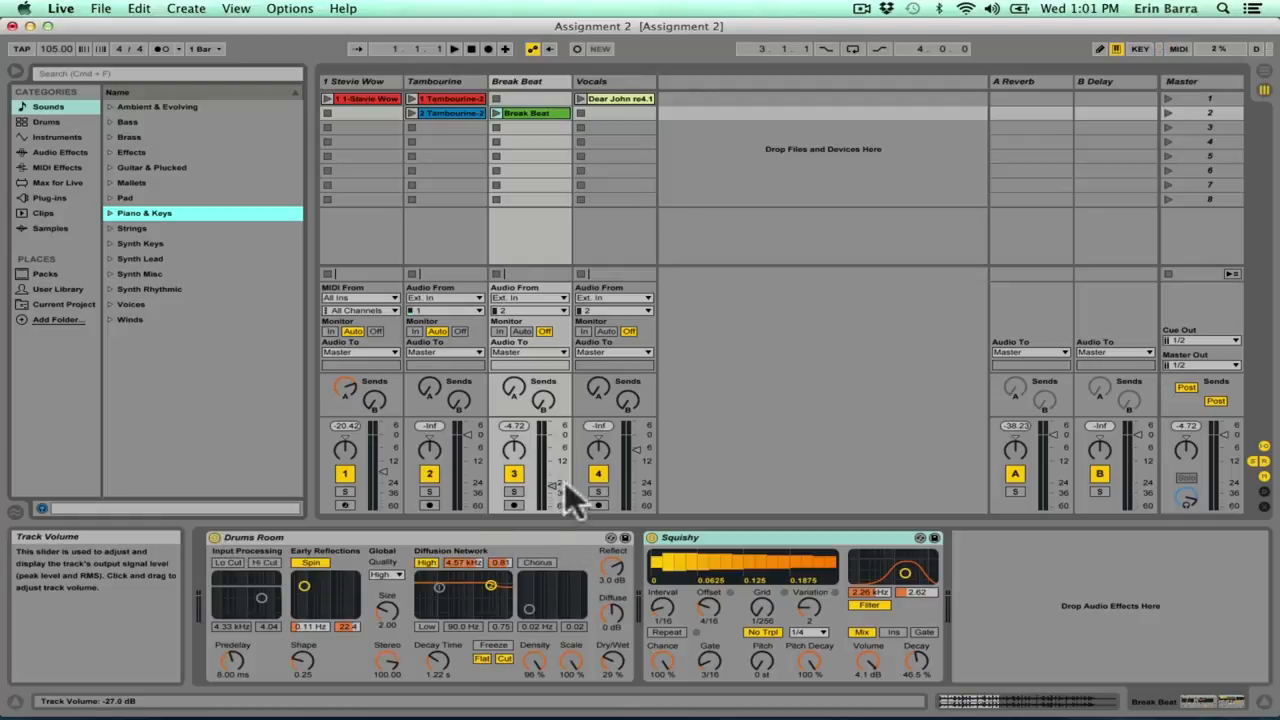
Step: Toggle the Break Beat track's volume between its mapped minimum and maximum, leaving it at -2.0 dB
left_click_drag(562, 481, 562, 437)
left_click(563, 487)
key("super+z")
key("super+shift+z")
key("super+z")
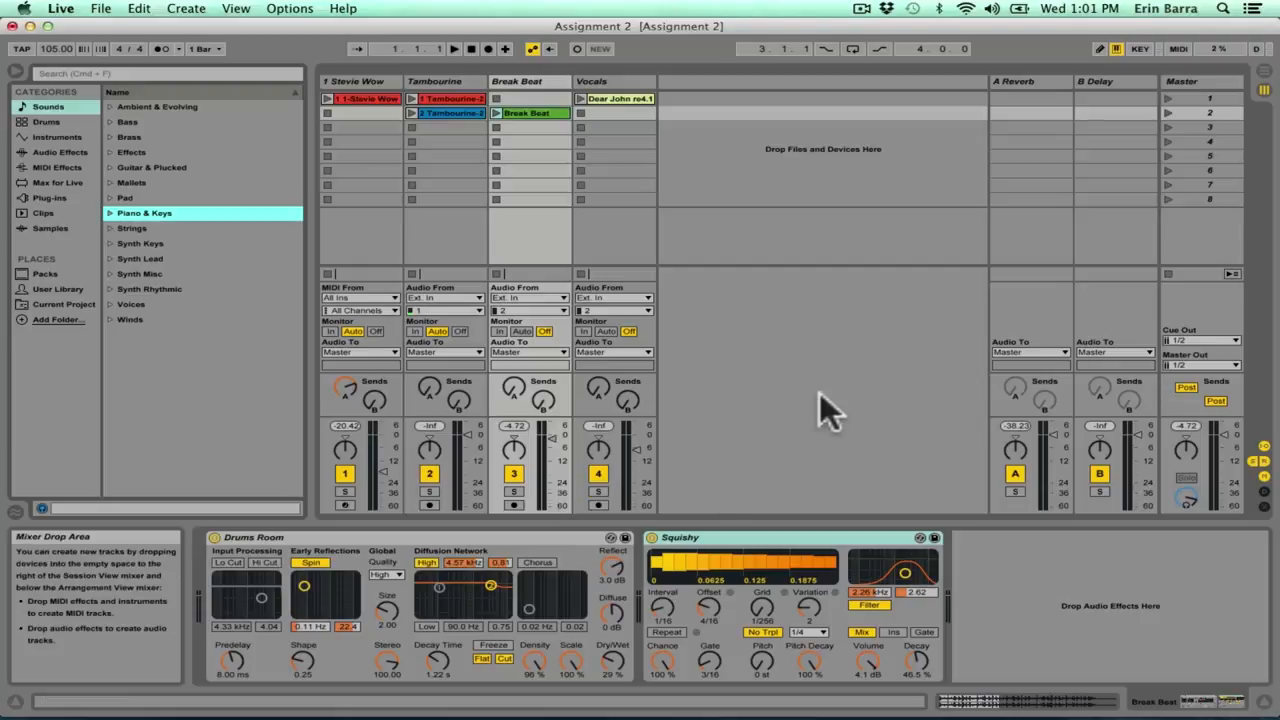
Step: Map the computer key q to the Arrangement Record control and leave key mapping mode
left_click(1138, 48)
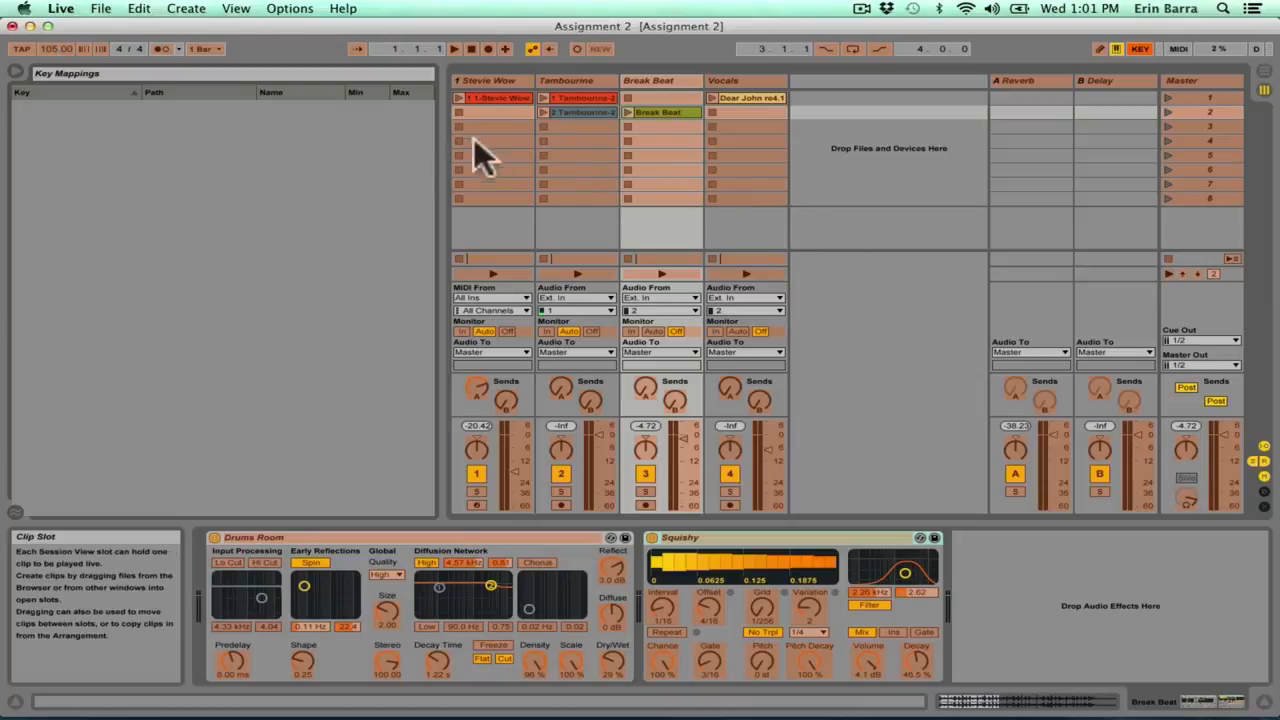
left_click(489, 48)
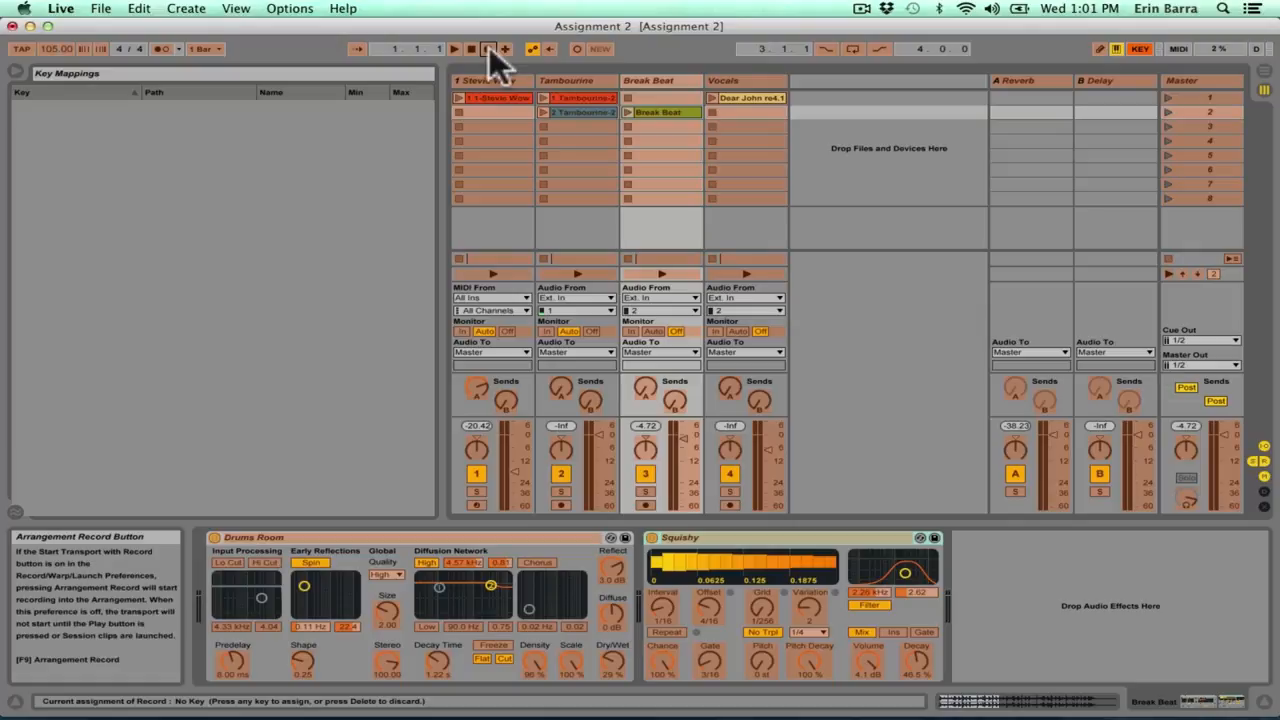
key("q")
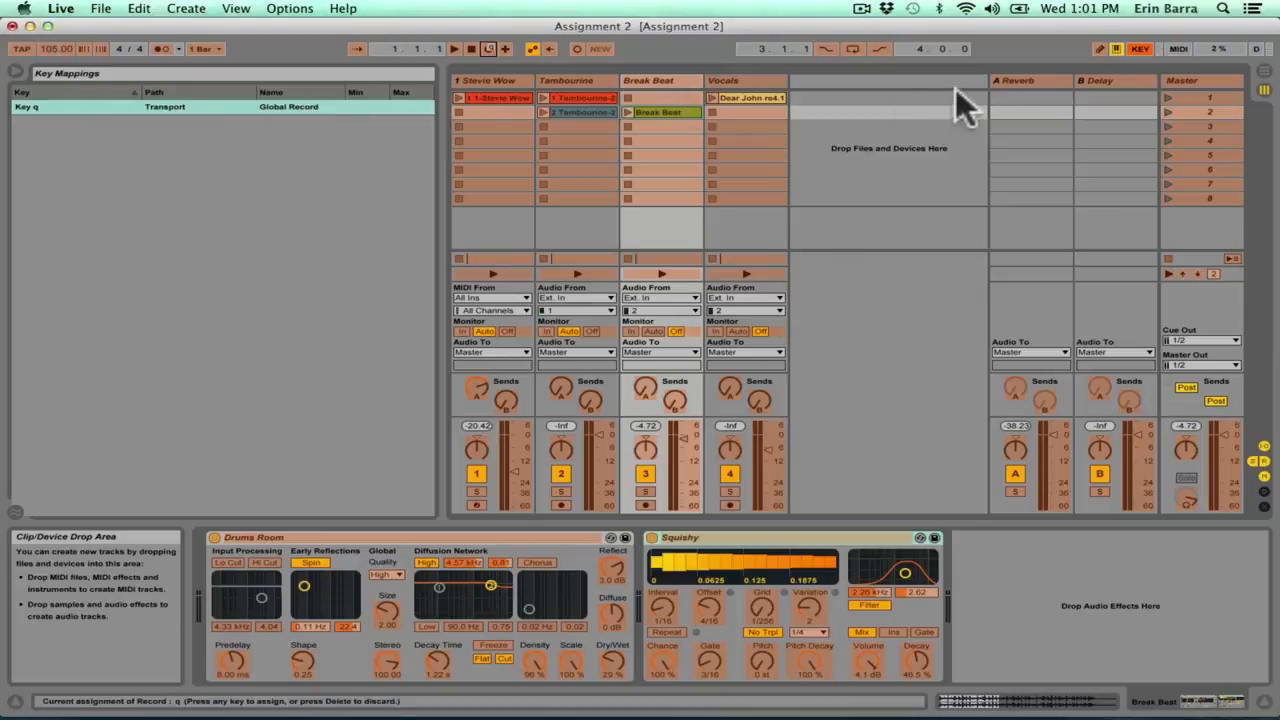
left_click(1140, 48)
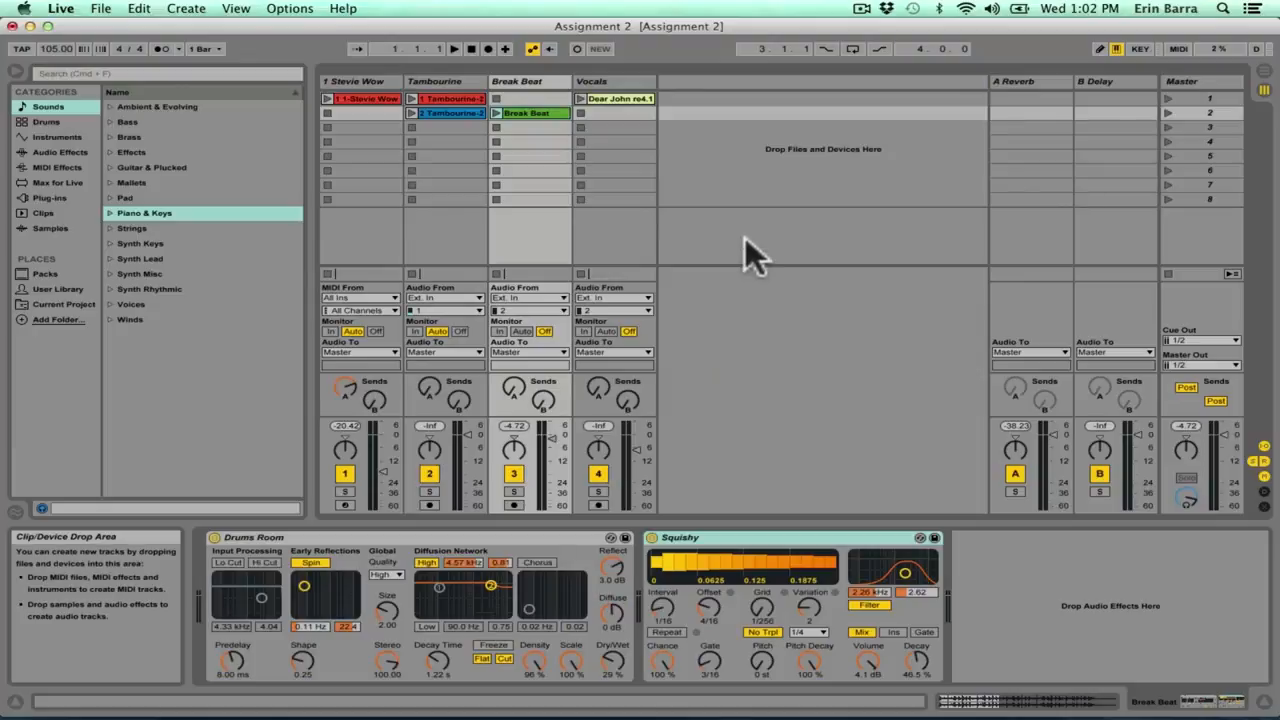
Step: Test the record mapping in Arrangement View by switching recording on and off, stop playback and return to Session View
key("Tab")
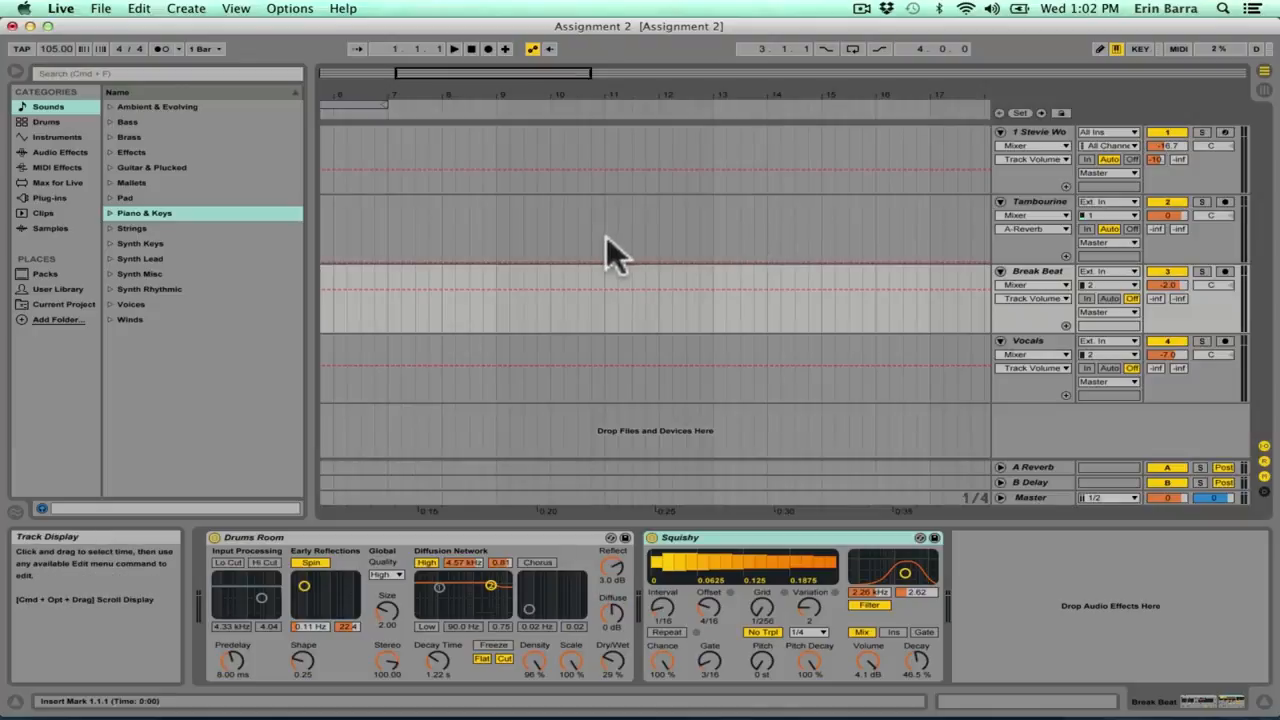
key("F9")
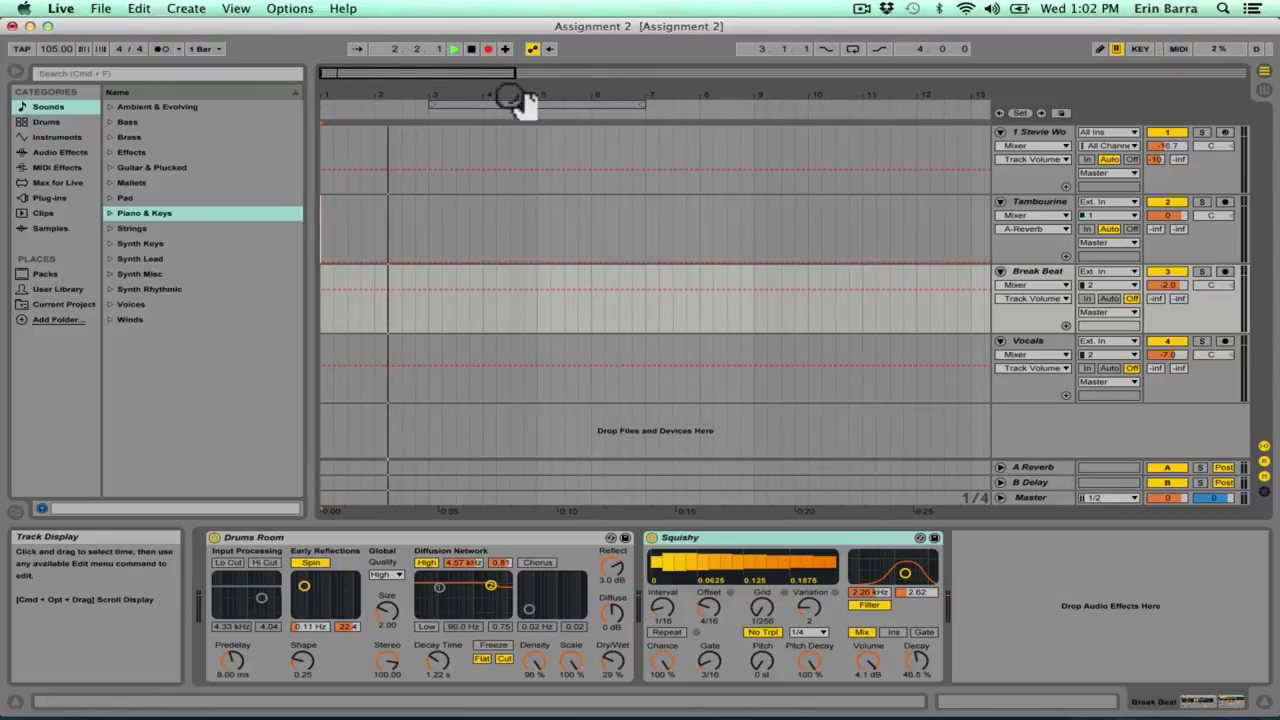
left_click(488, 49)
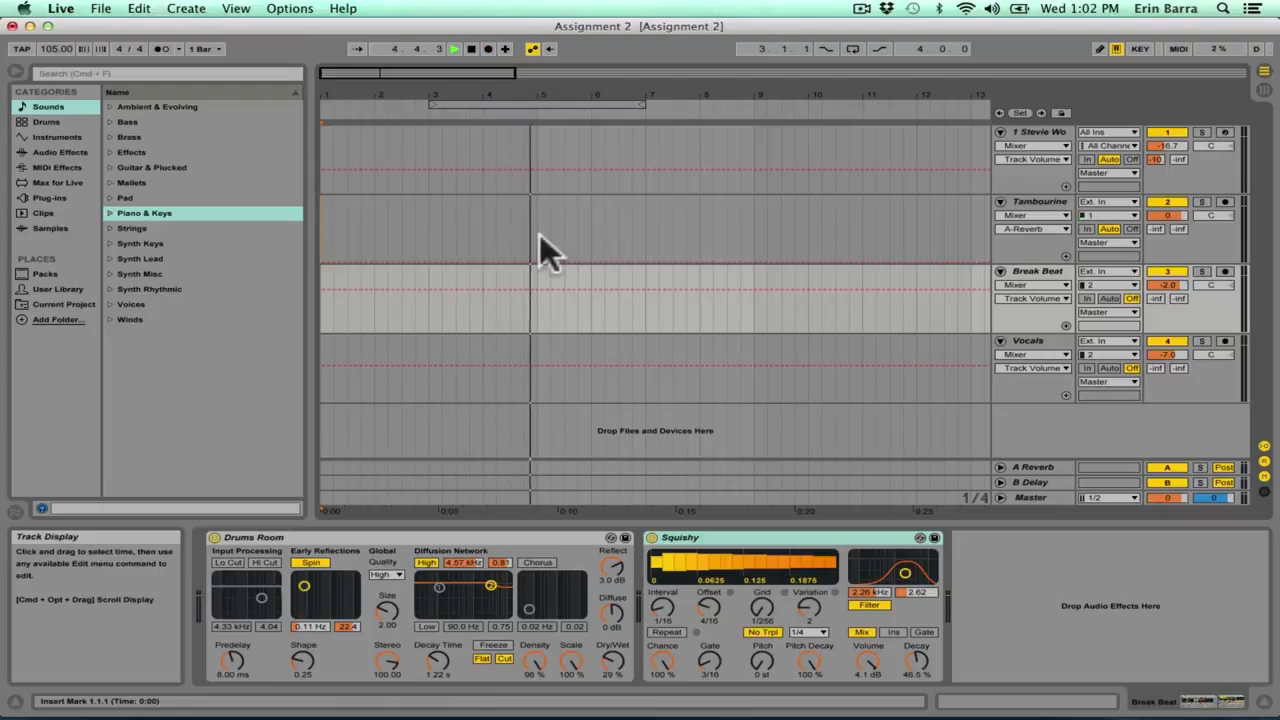
left_click(488, 49)
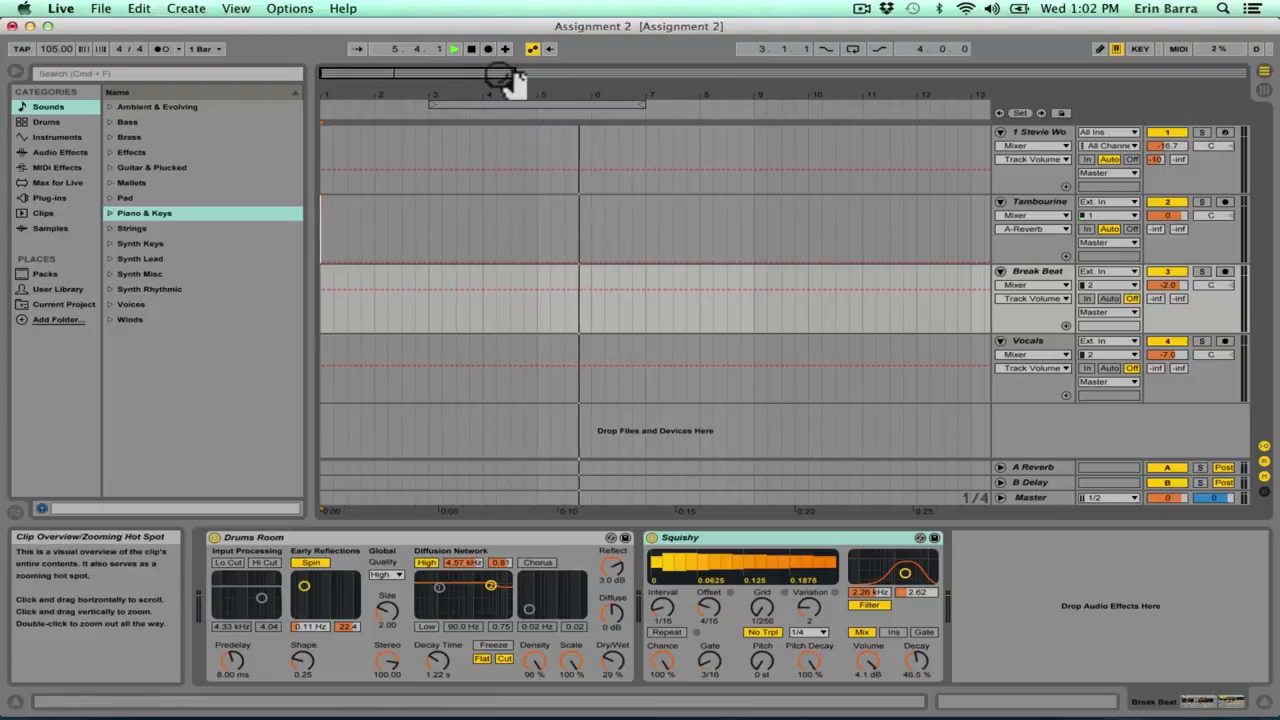
left_click(488, 49)
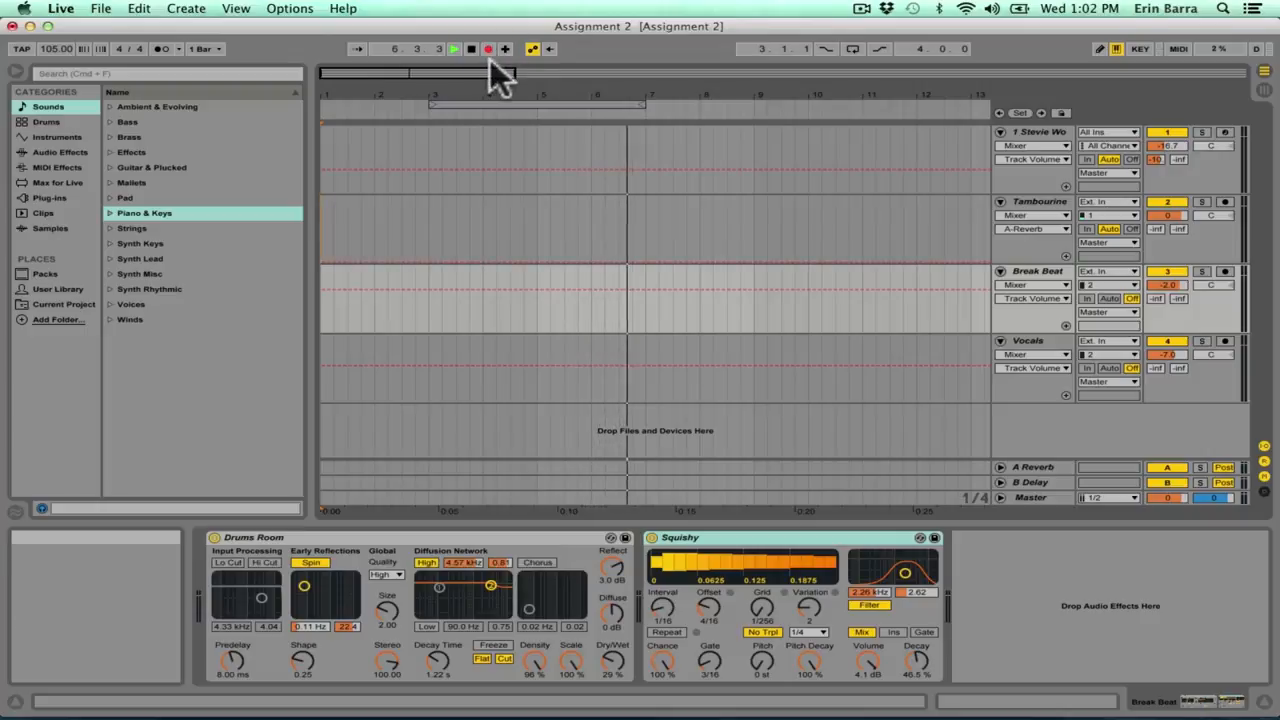
key("space")
key("Tab")
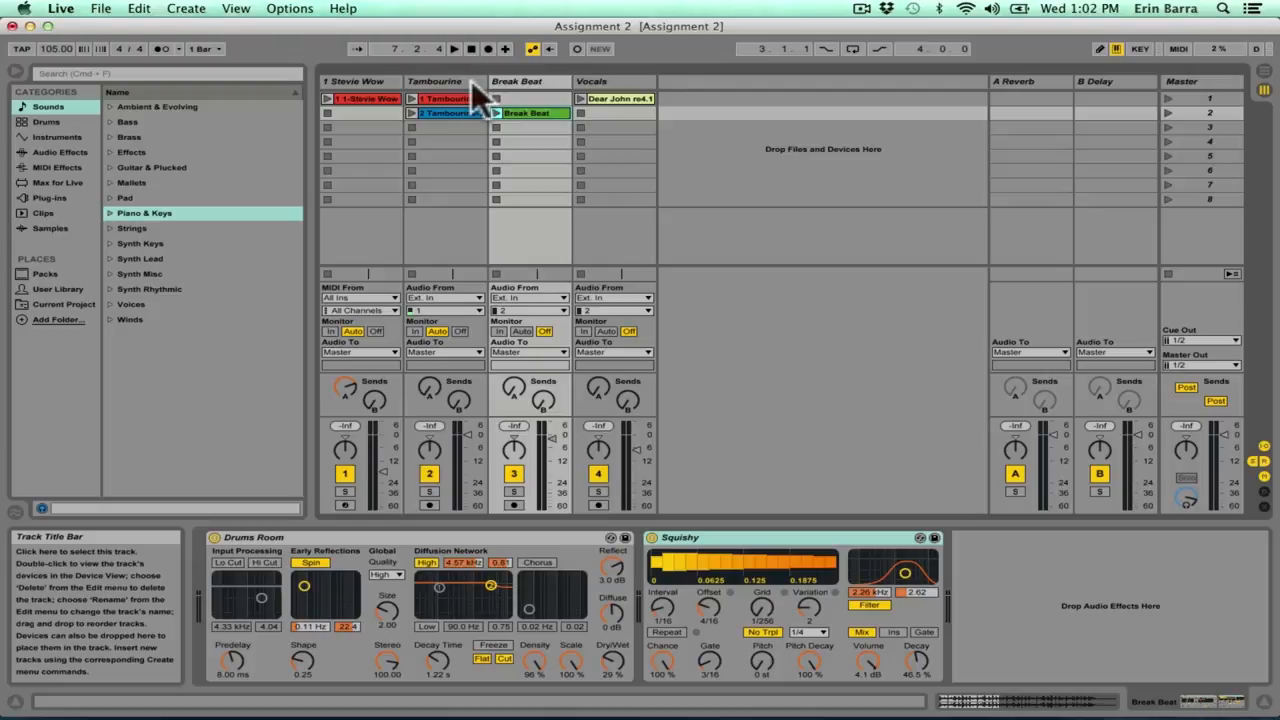
Step: Group the Tambourine and Break Beat tracks
left_click(520, 78)
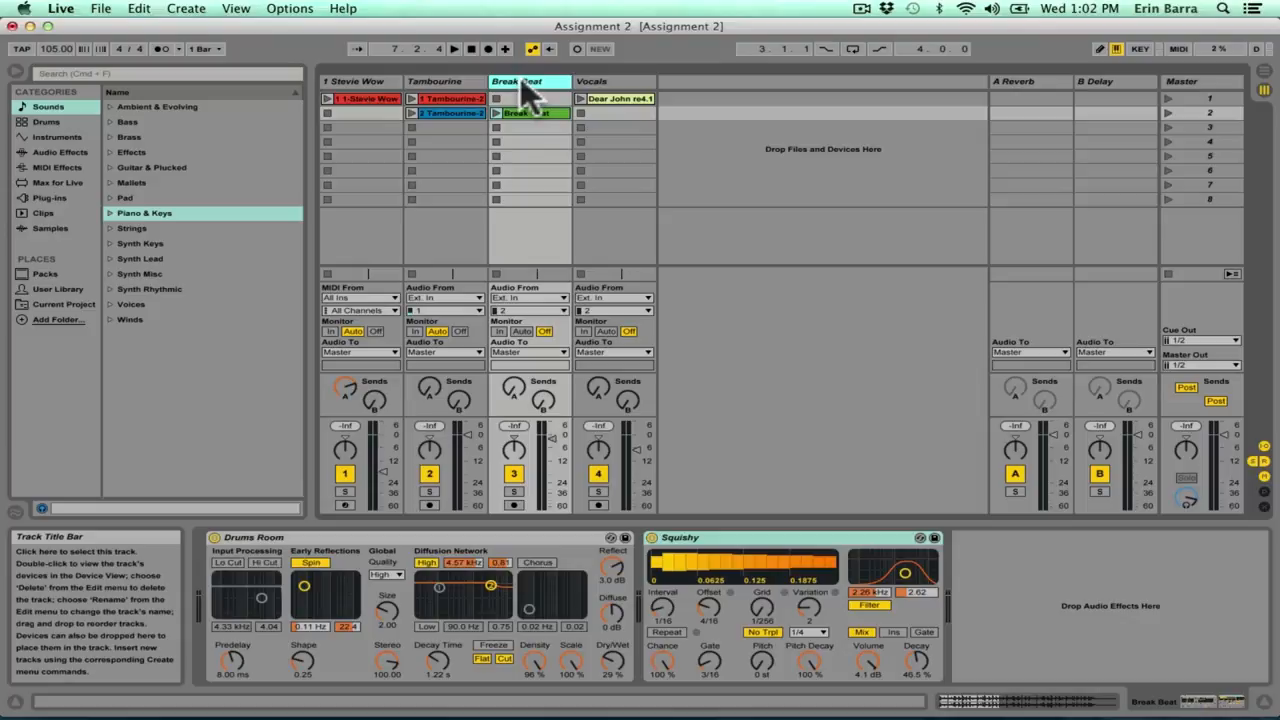
left_click(440, 86)
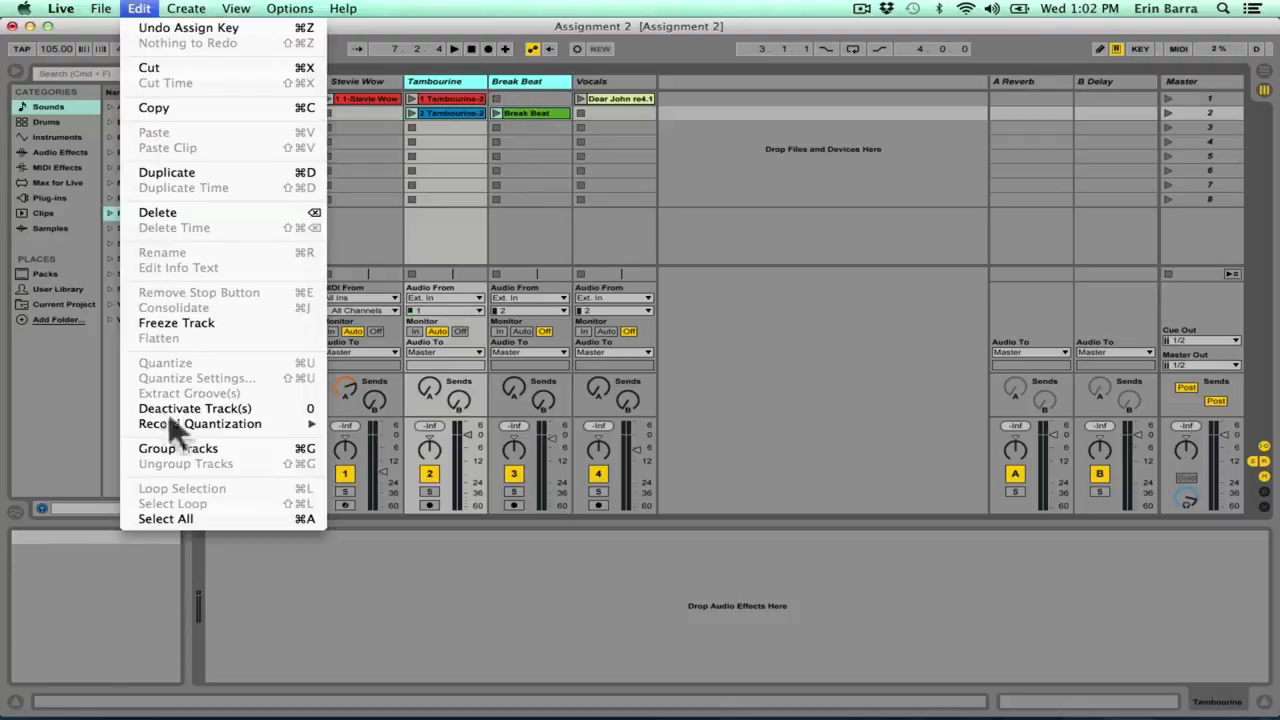
left_click(251, 446)
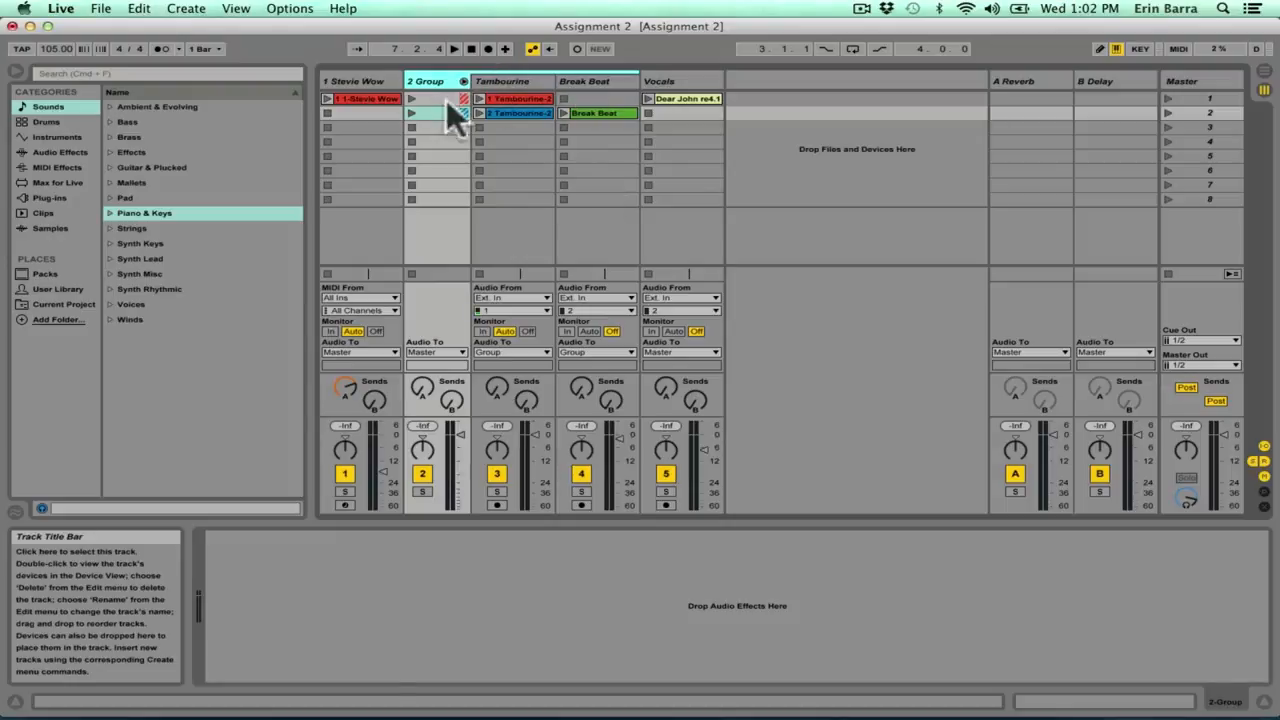
Step: Fold and unfold the new group track several times, leaving it unfolded, and check its audio output routing
left_click(463, 81)
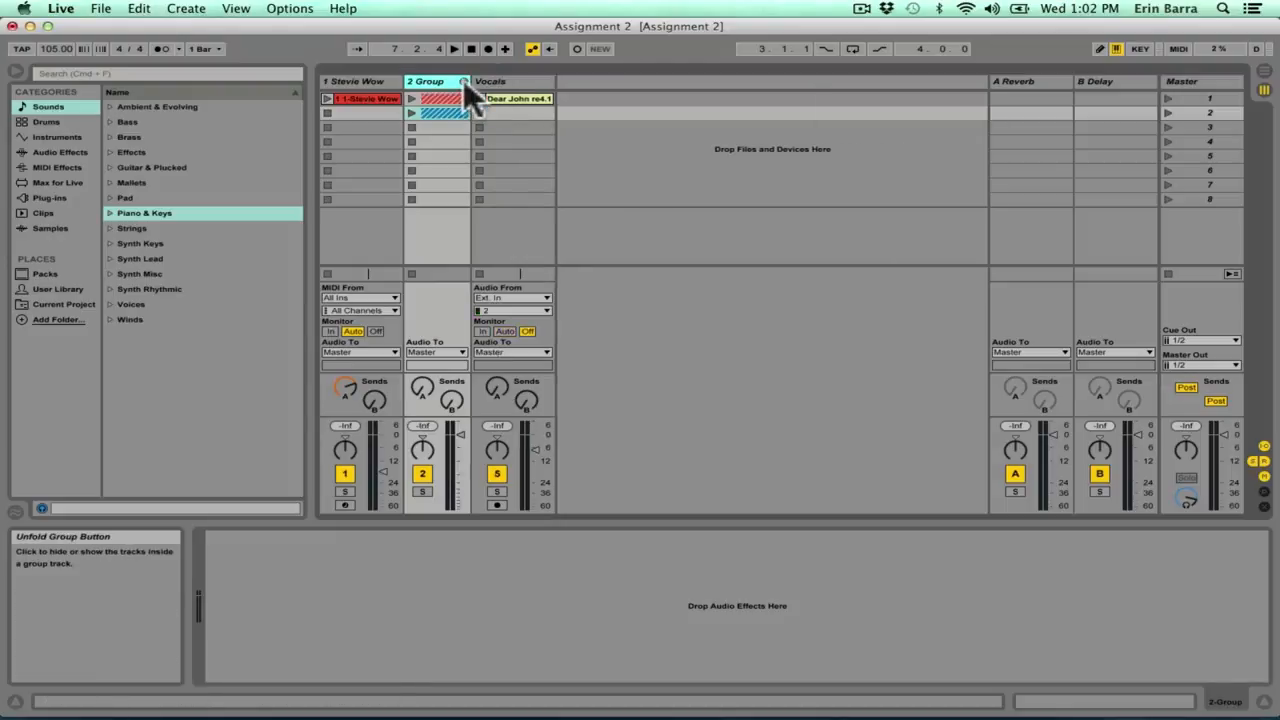
left_click(463, 81)
left_click(463, 81)
left_click(463, 81)
left_click(463, 81)
left_click(463, 81)
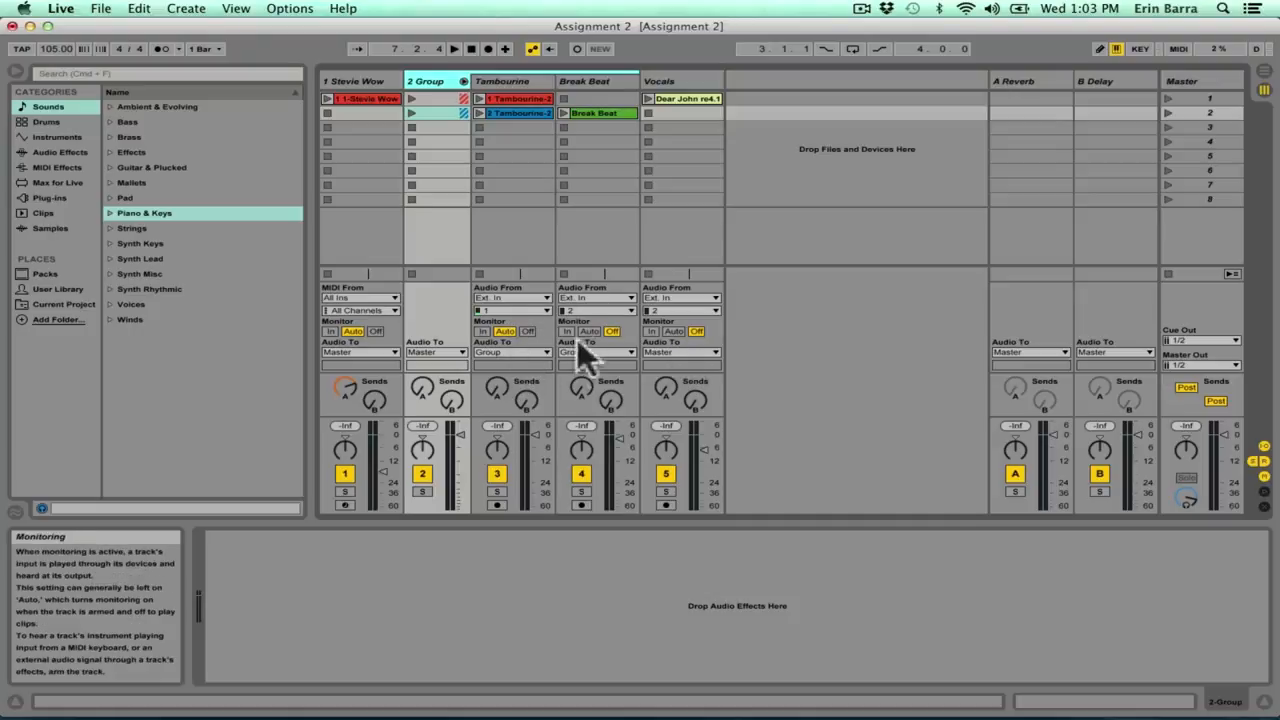
left_click(434, 347)
left_click(434, 347)
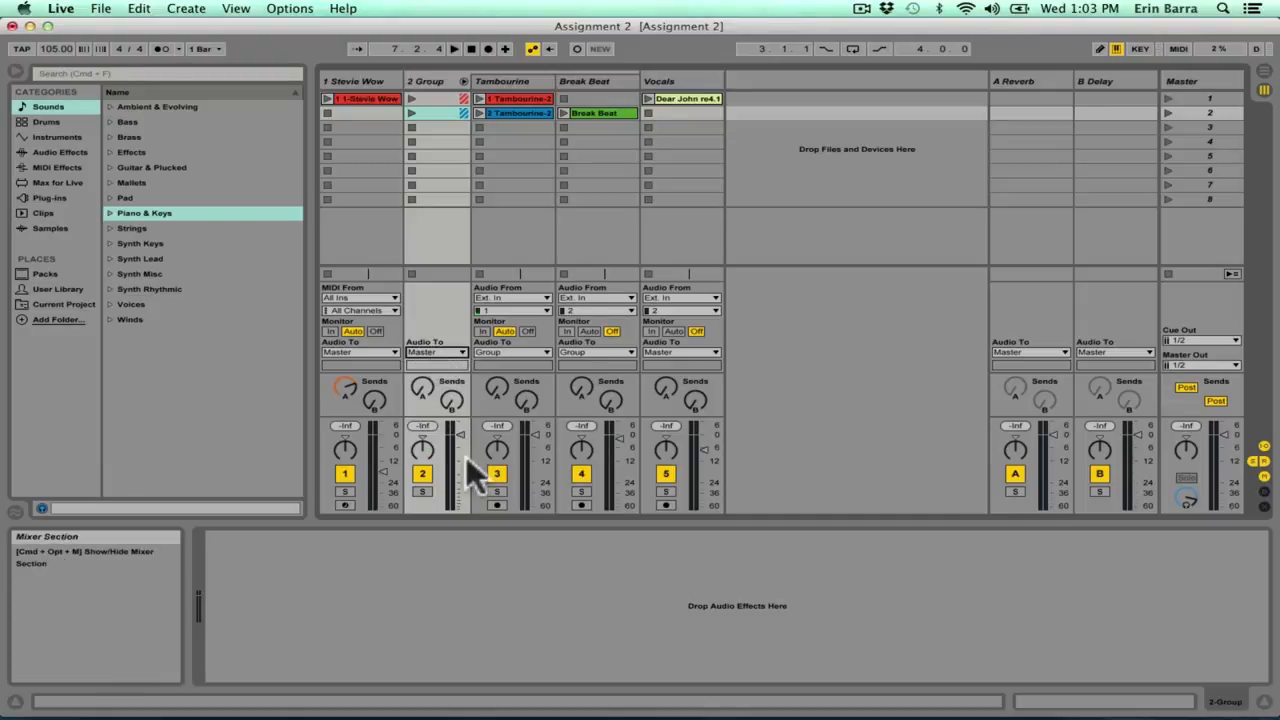
Step: Lower the group track's volume to about -15 dB while playing scene 2, and stop playback
left_click_drag(460, 434, 460, 481)
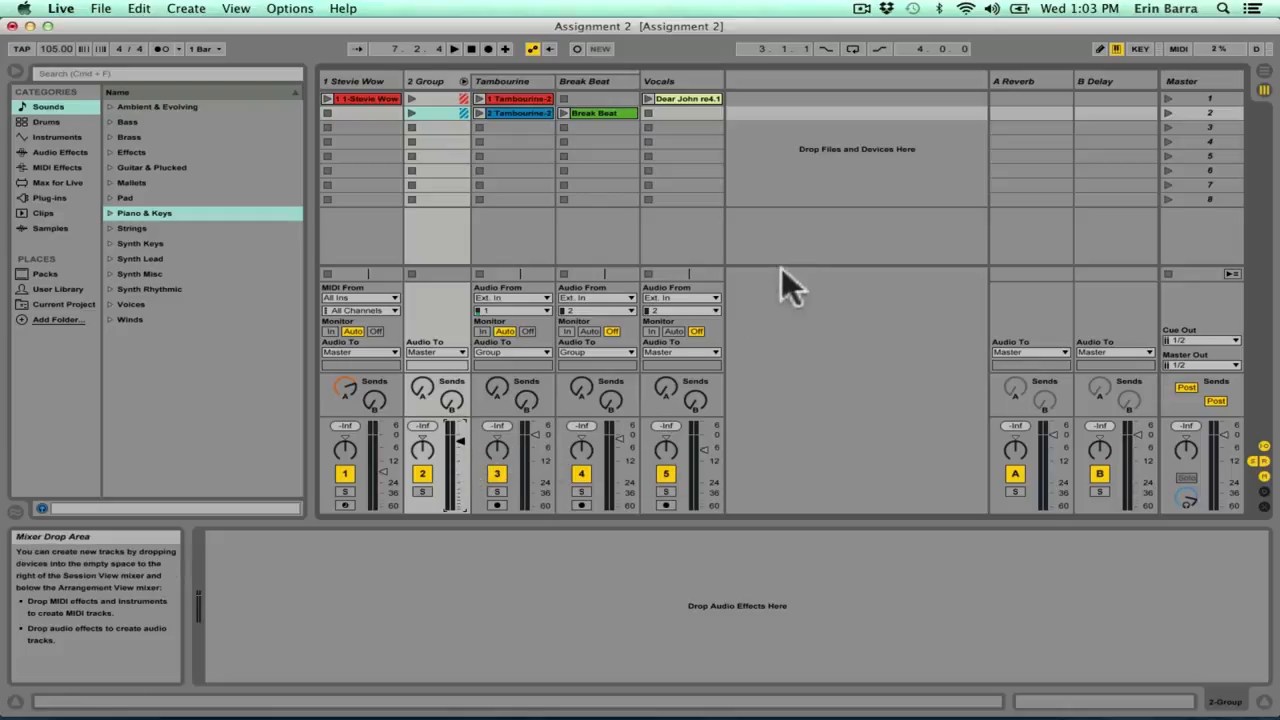
left_click(1166, 112)
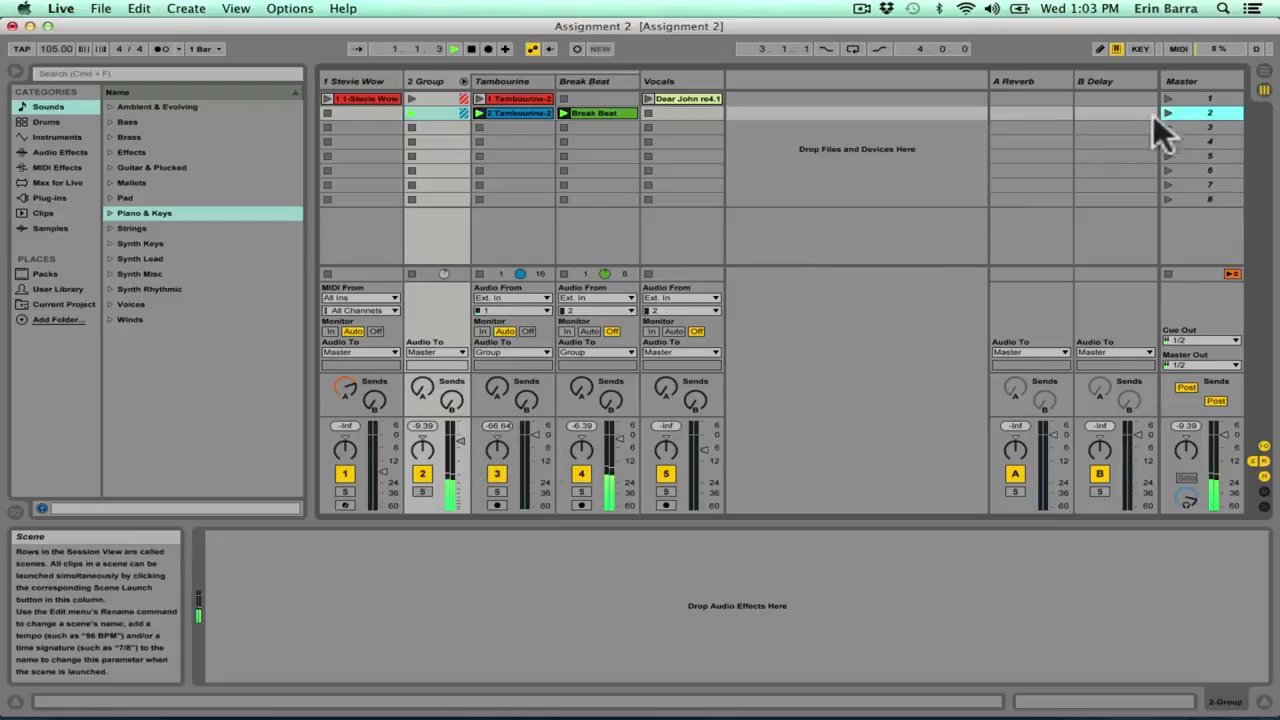
left_click_drag(460, 438, 460, 468)
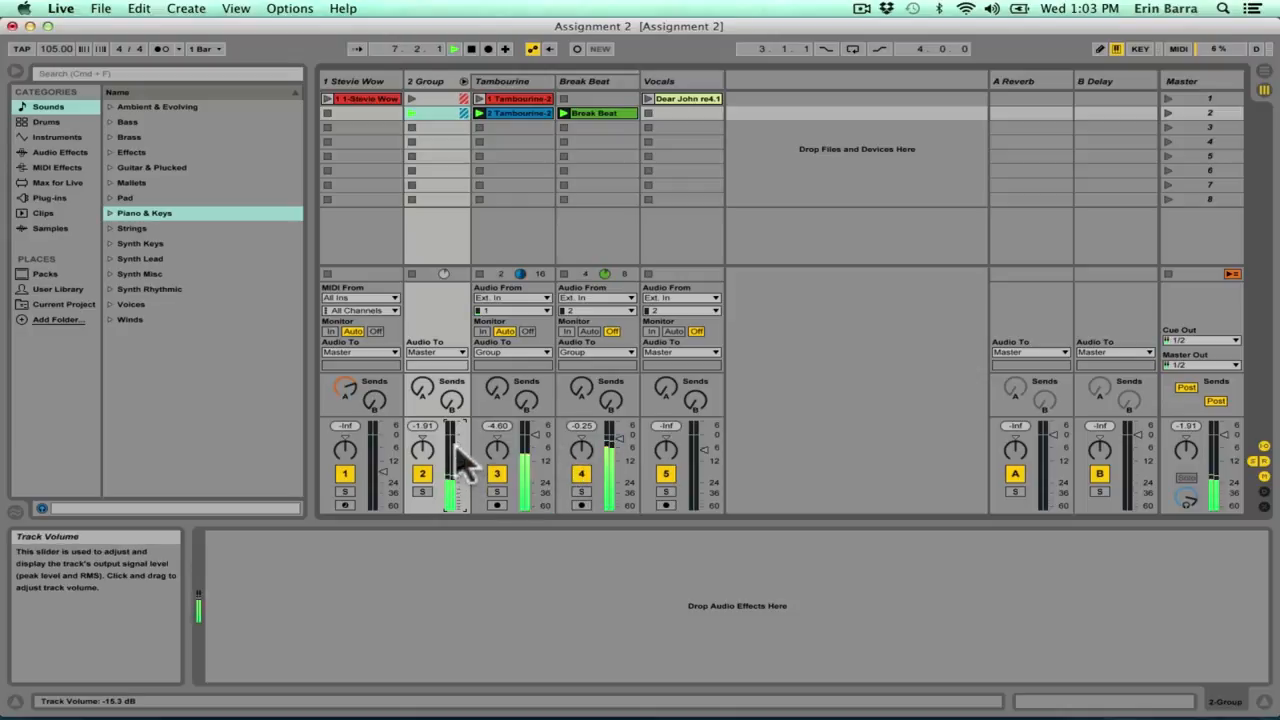
key("space")
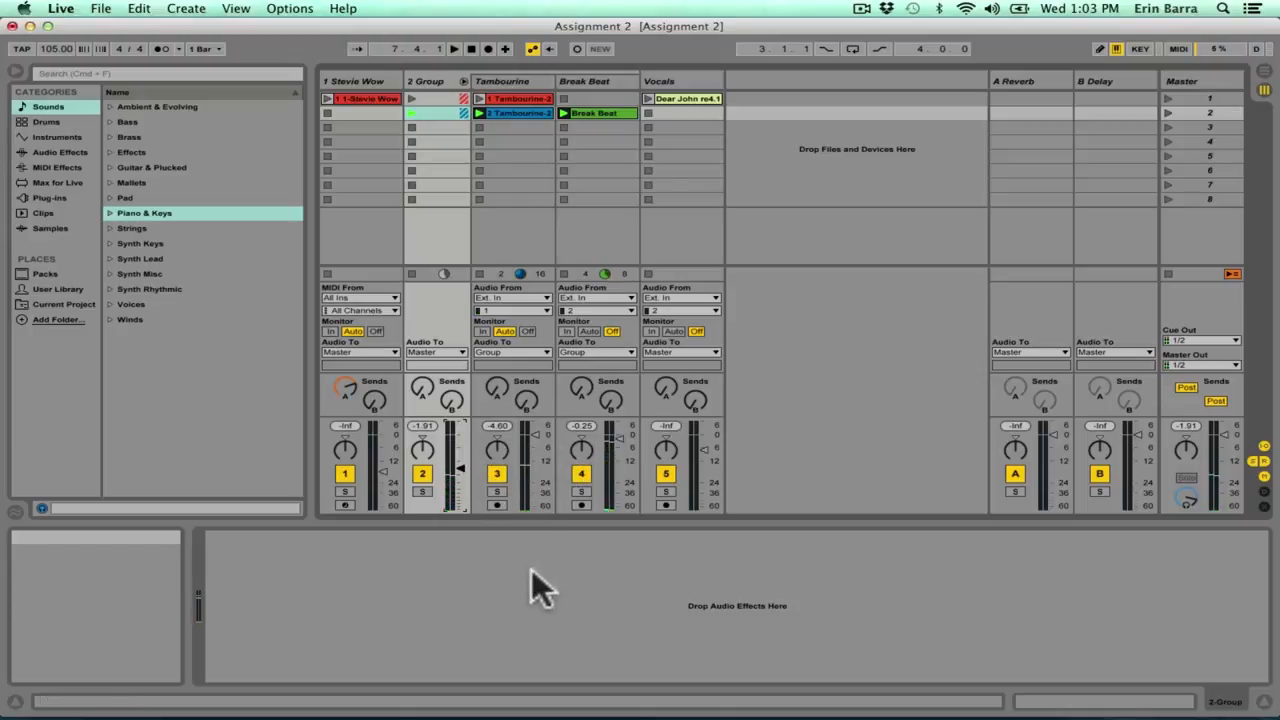